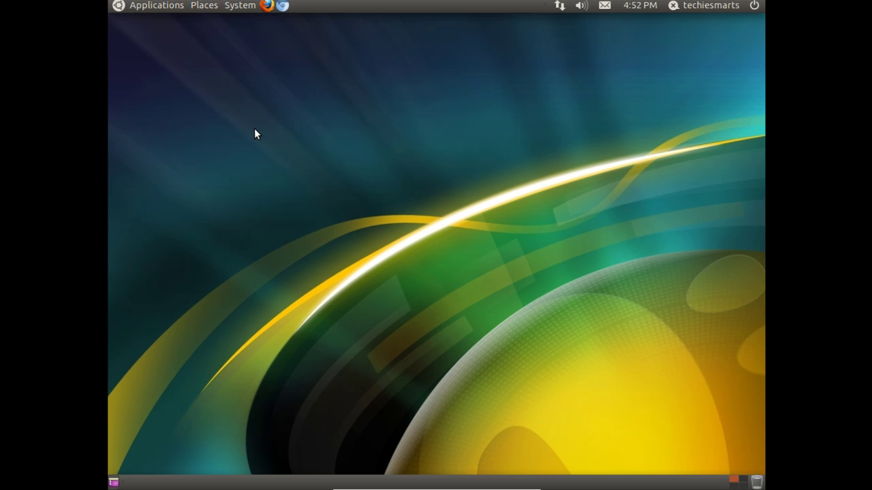
Step: Launch LibreOffice from the Applications > Office menu to reach its Start Center
{"action": "left_click", "coordinate": [150, 7]}
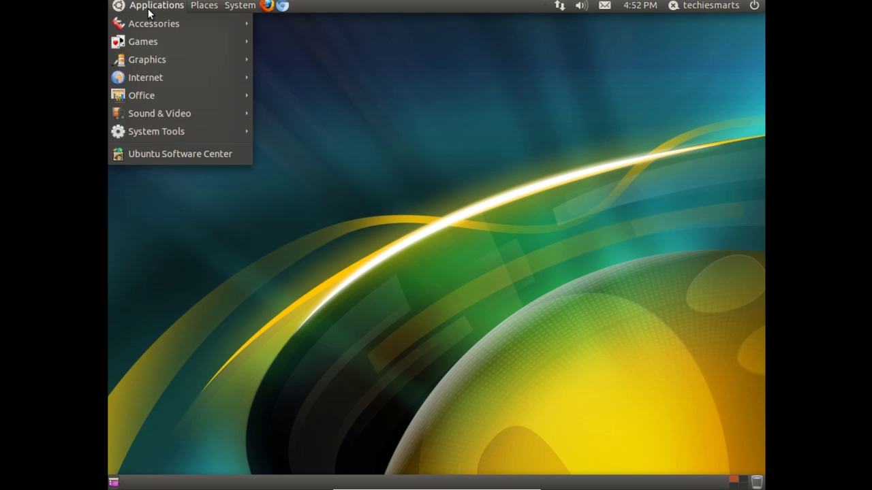
{"action": "mouse_move", "coordinate": [167, 95]}
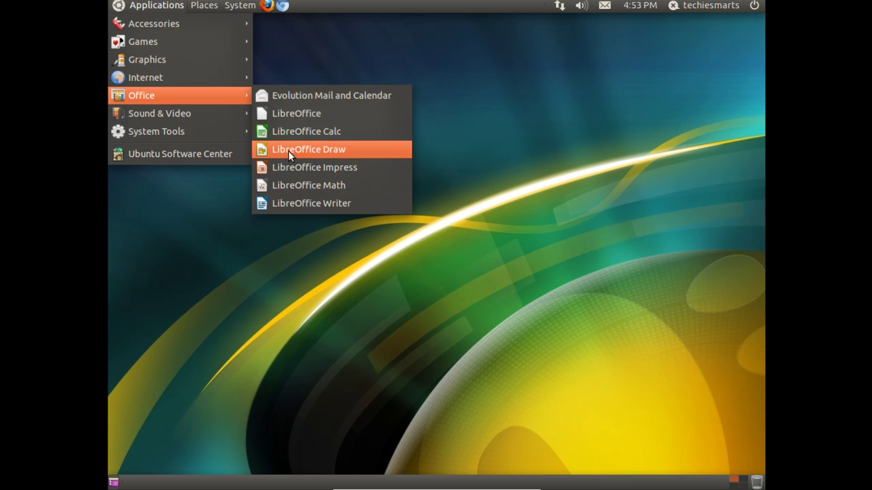
{"action": "left_click", "coordinate": [302, 115]}
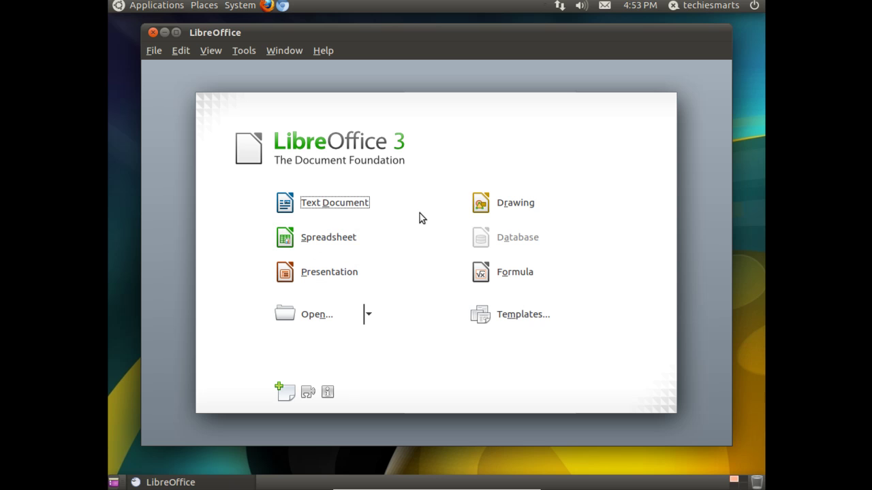
Step: Open Tools > Options at the Load/Save > General page
{"action": "left_click", "coordinate": [246, 53]}
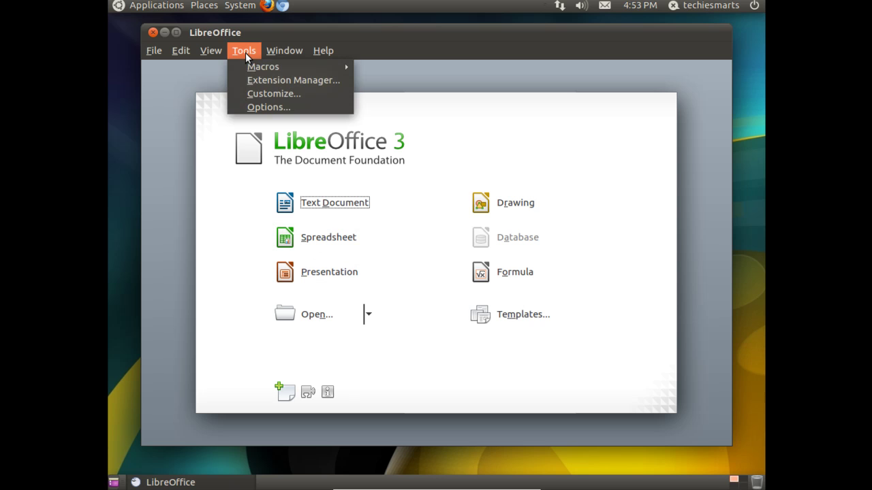
{"action": "left_click", "coordinate": [252, 109]}
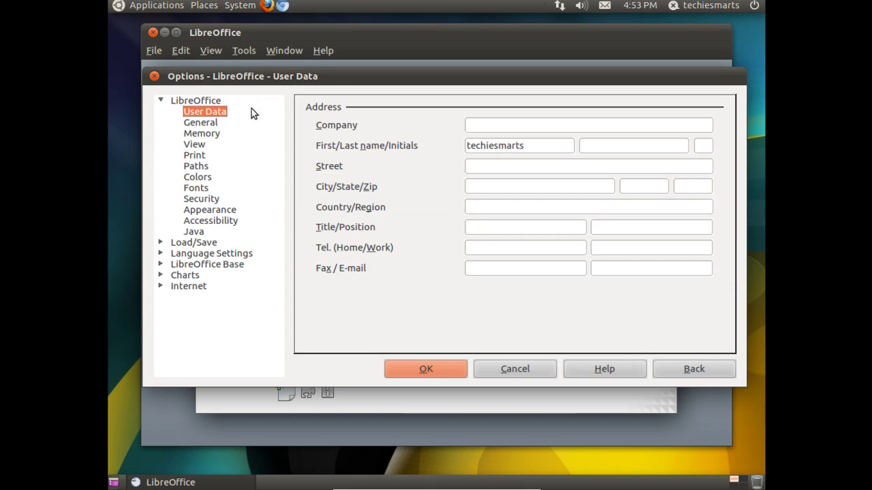
{"action": "left_click", "coordinate": [161, 243]}
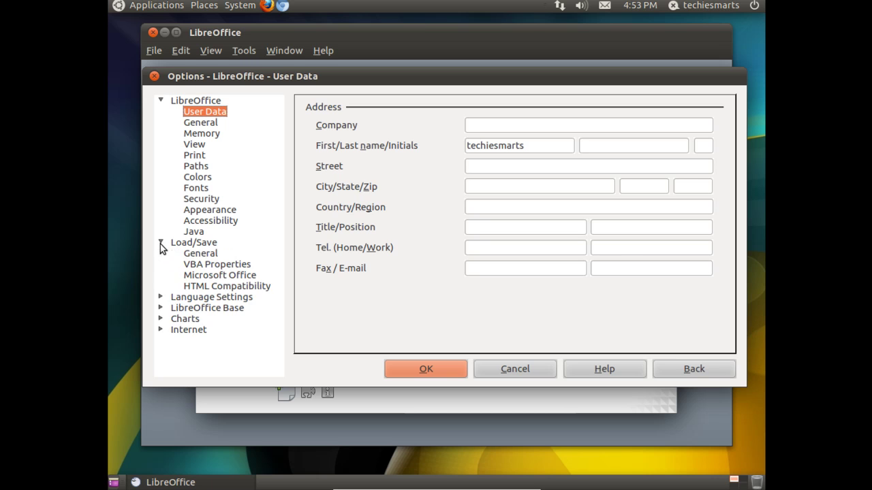
{"action": "left_click", "coordinate": [208, 256]}
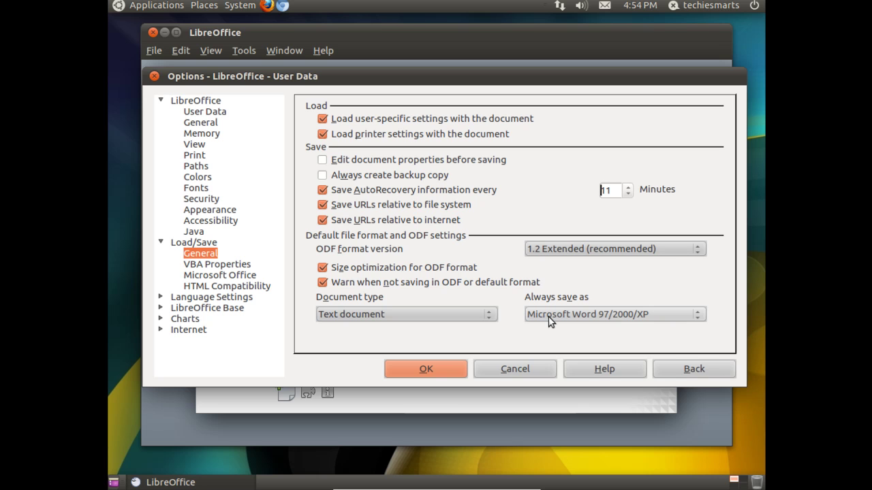
{"action": "left_click", "coordinate": [550, 320]}
{"action": "left_click", "coordinate": [550, 339]}
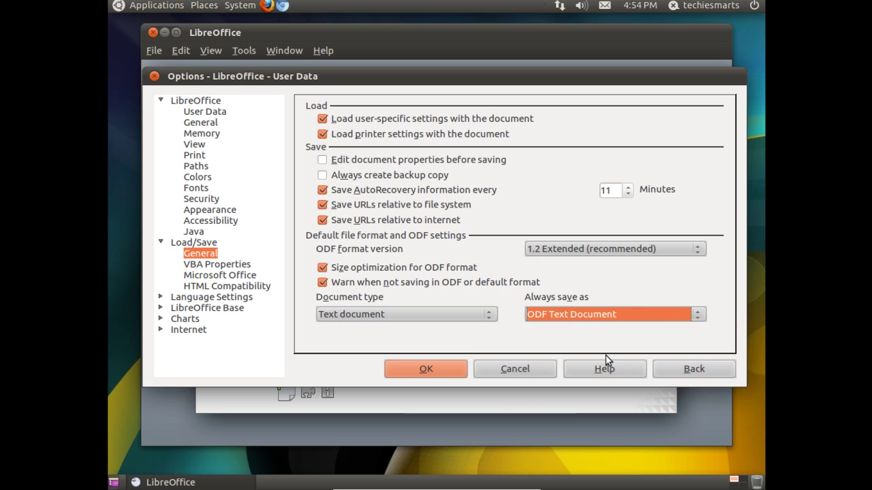
{"action": "left_click", "coordinate": [606, 316]}
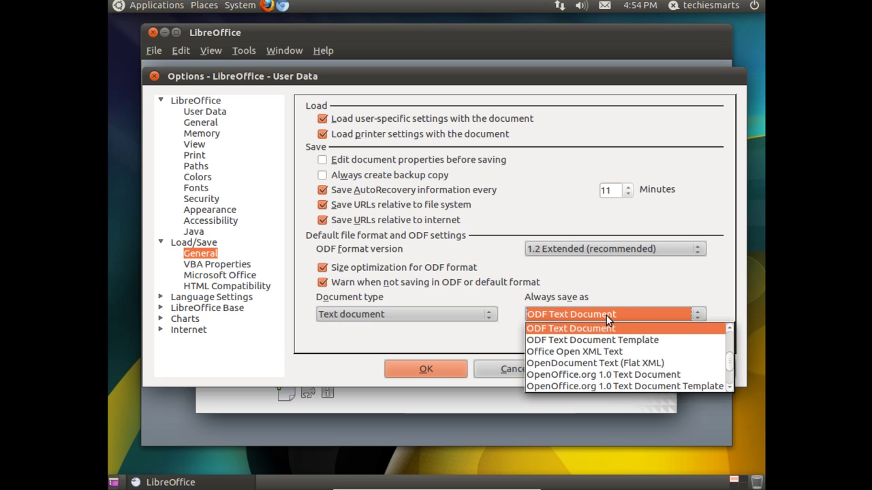
{"action": "left_click", "coordinate": [730, 329]}
{"action": "left_click", "coordinate": [730, 329]}
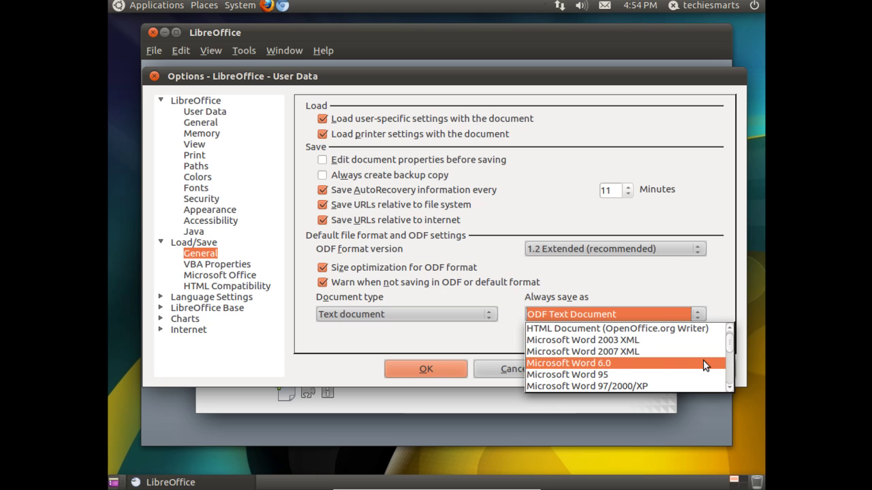
{"action": "left_click_drag", "start_coordinate": [729, 348], "coordinate": [729, 354]}
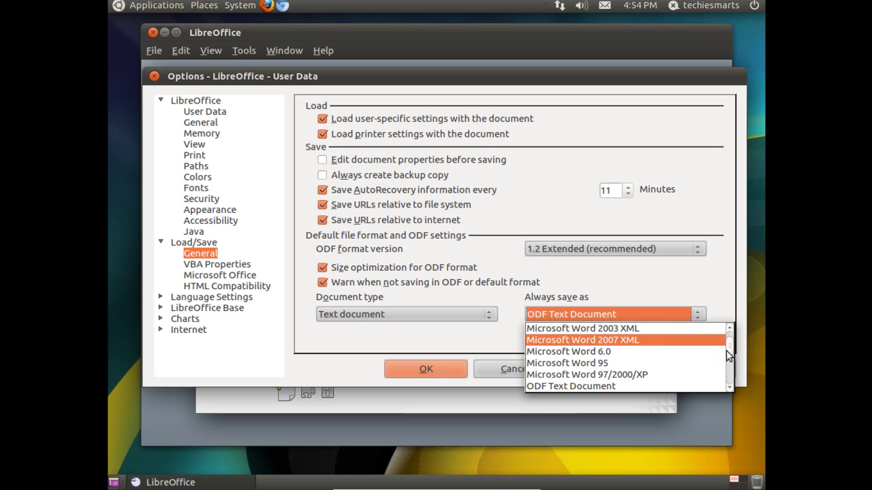
{"action": "left_click", "coordinate": [596, 375]}
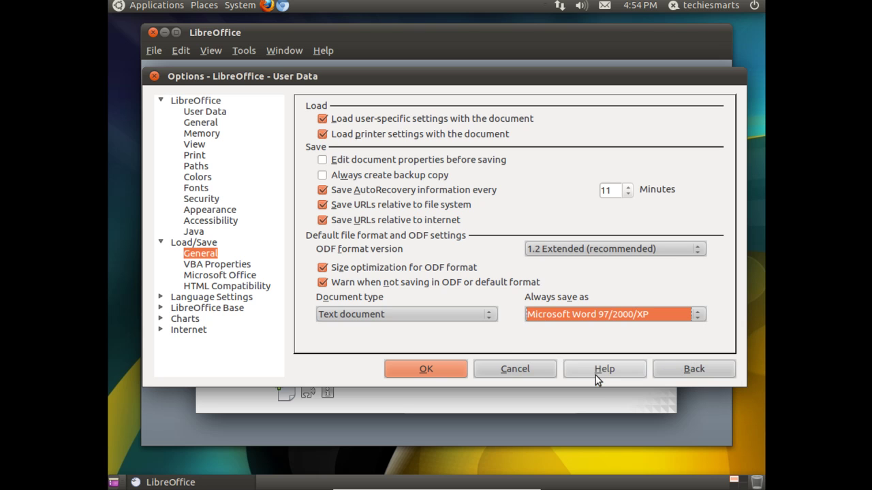
Step: Set spreadsheets to always save as Microsoft Excel 97/2000/XP
{"action": "left_click", "coordinate": [495, 316]}
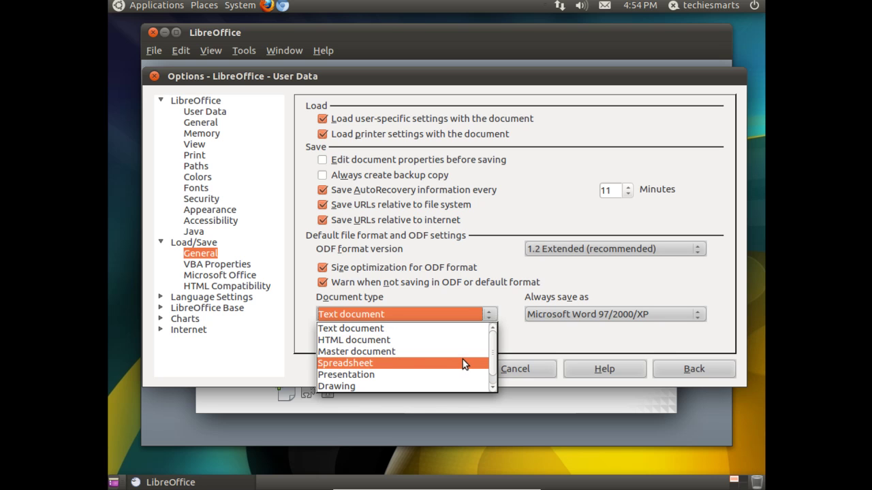
{"action": "left_click", "coordinate": [409, 364]}
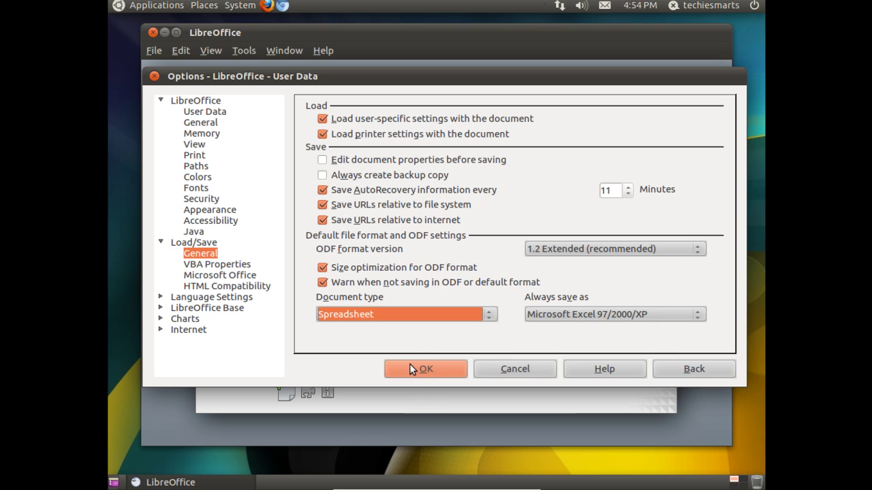
{"action": "left_click", "coordinate": [561, 316]}
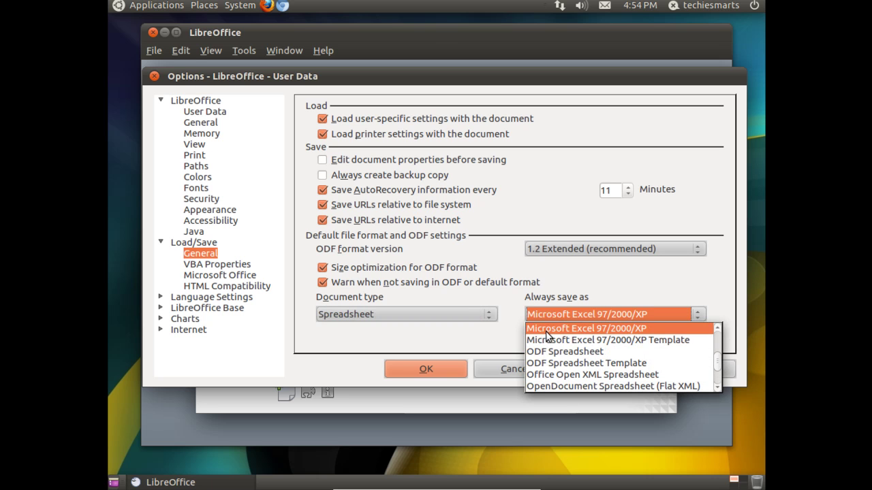
{"action": "left_click", "coordinate": [545, 329]}
Step: Set presentations to always save as Microsoft PowerPoint 97/2000/XP and apply the options
{"action": "left_click", "coordinate": [474, 318]}
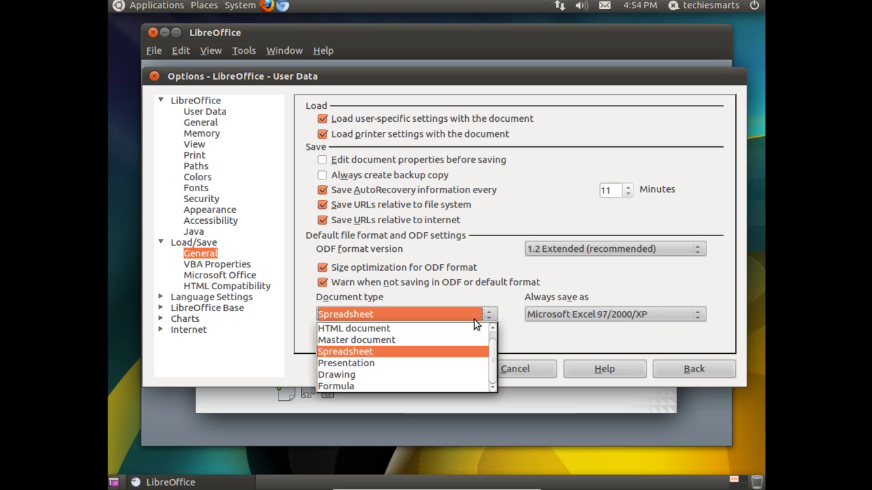
{"action": "left_click", "coordinate": [434, 365]}
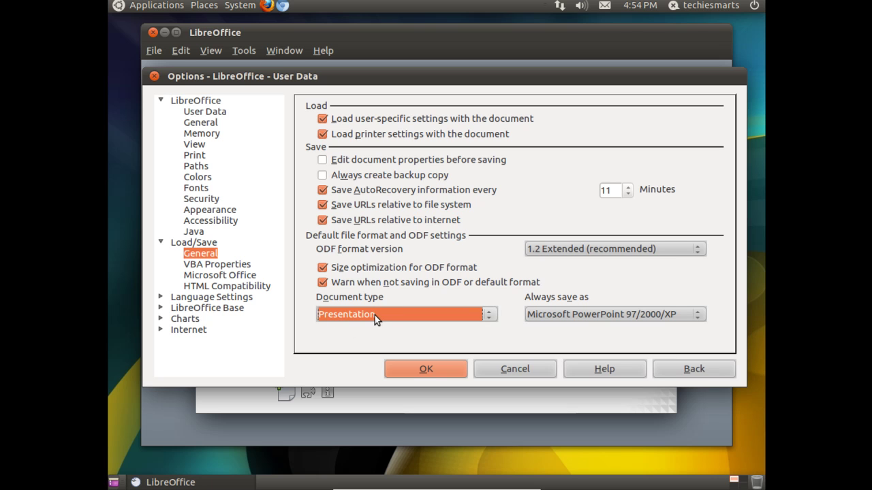
{"action": "left_click", "coordinate": [668, 314]}
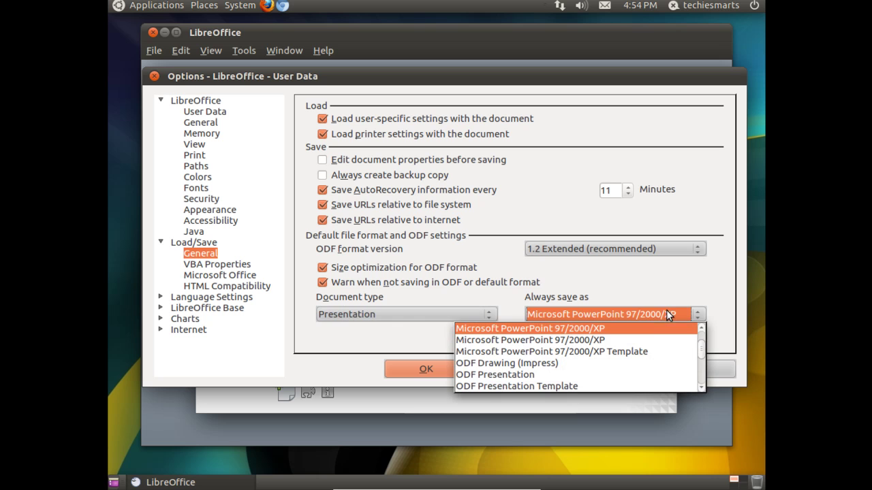
{"action": "left_click", "coordinate": [535, 335]}
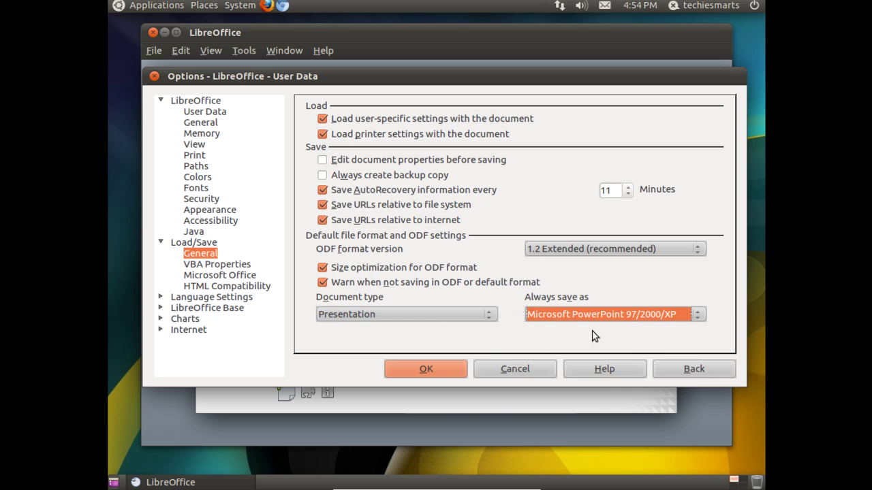
{"action": "left_click", "coordinate": [432, 372]}
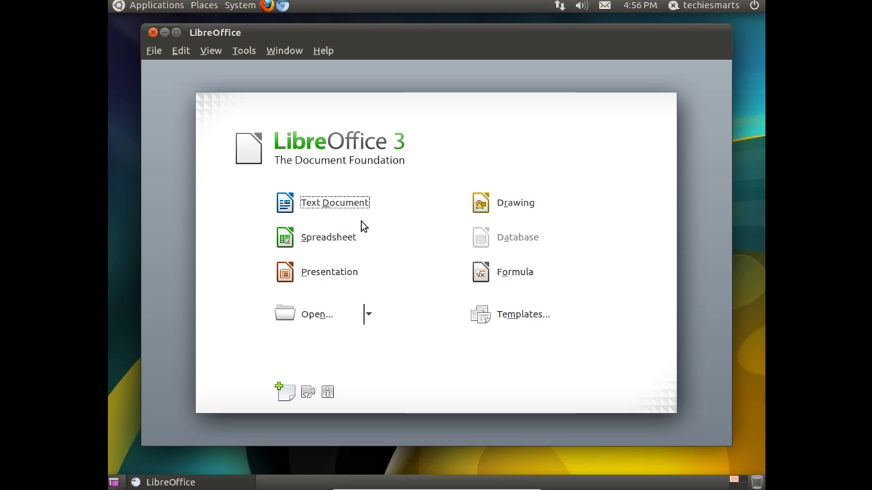
Step: Write 'Hello World!' in a new text document and enter Test2 as the Save As name
{"action": "left_click", "coordinate": [327, 208]}
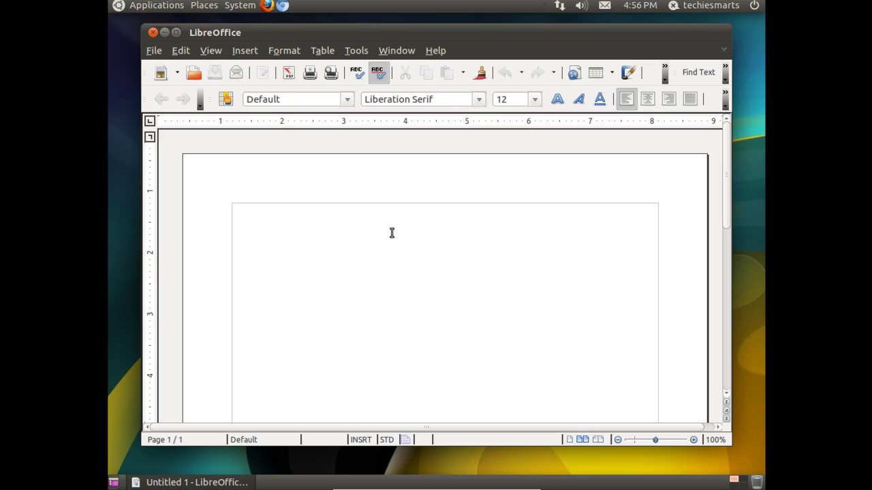
{"action": "type", "text": "H"}
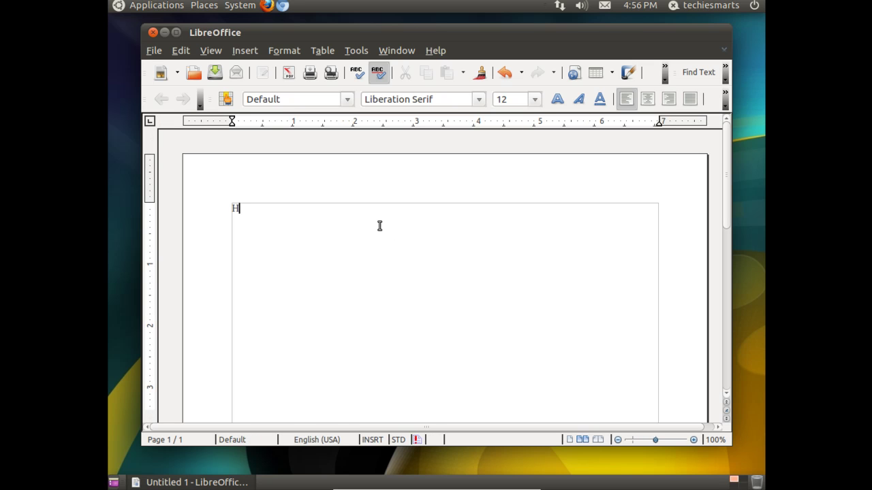
{"action": "type", "text": "ello World!"}
{"action": "left_click", "coordinate": [154, 50]}
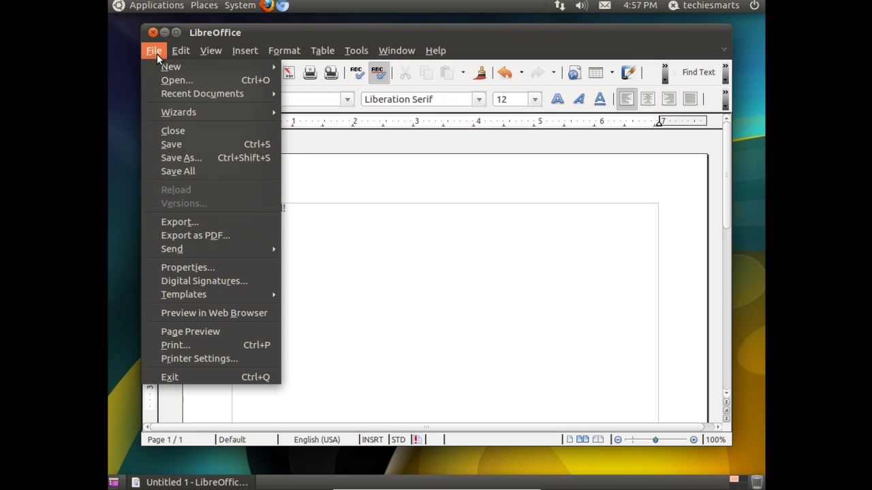
{"action": "left_click", "coordinate": [196, 158]}
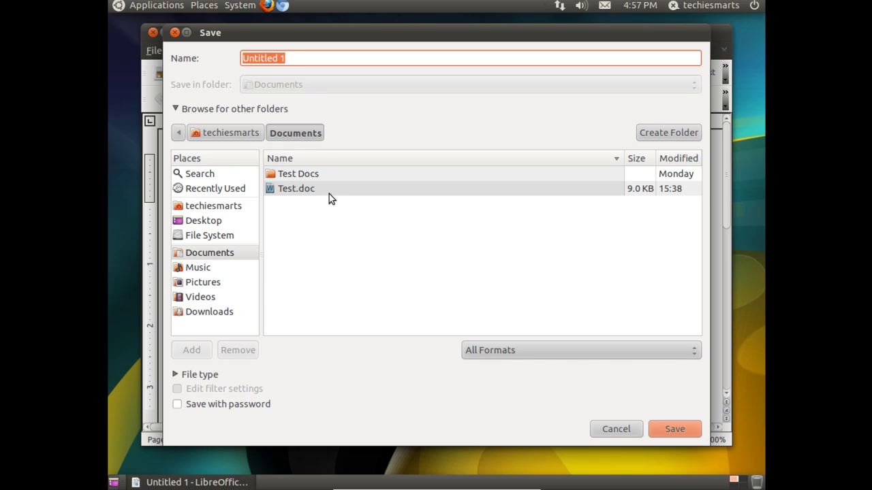
{"action": "type", "text": "Test2"}
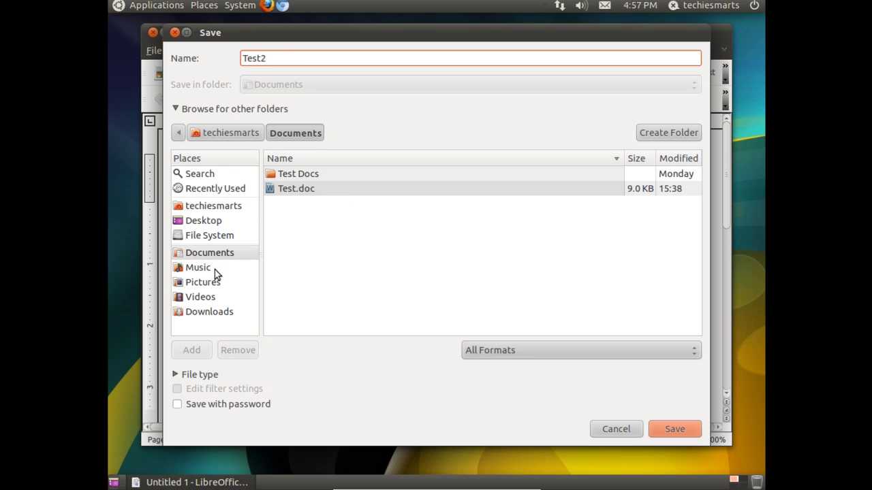
Step: Save Test2, close Writer, then reopen Test2.doc from Documents and select its 'Hello World!' text
{"action": "left_click", "coordinate": [674, 429]}
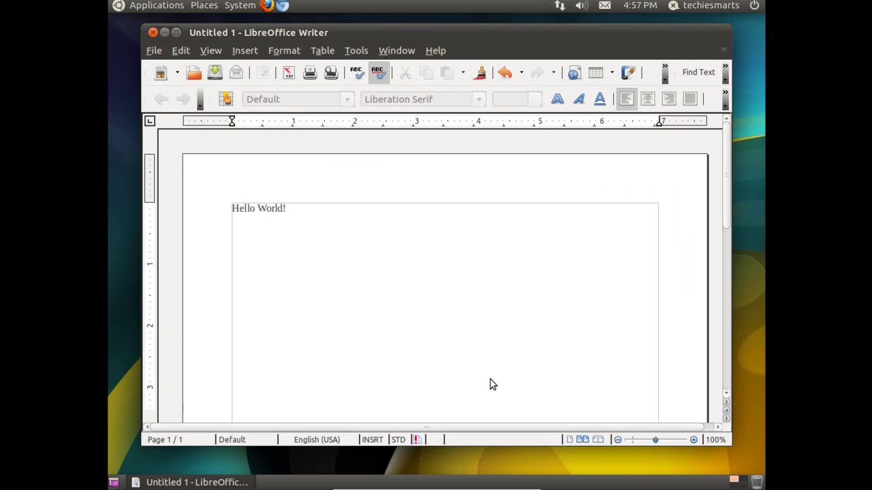
{"action": "left_click", "coordinate": [153, 33]}
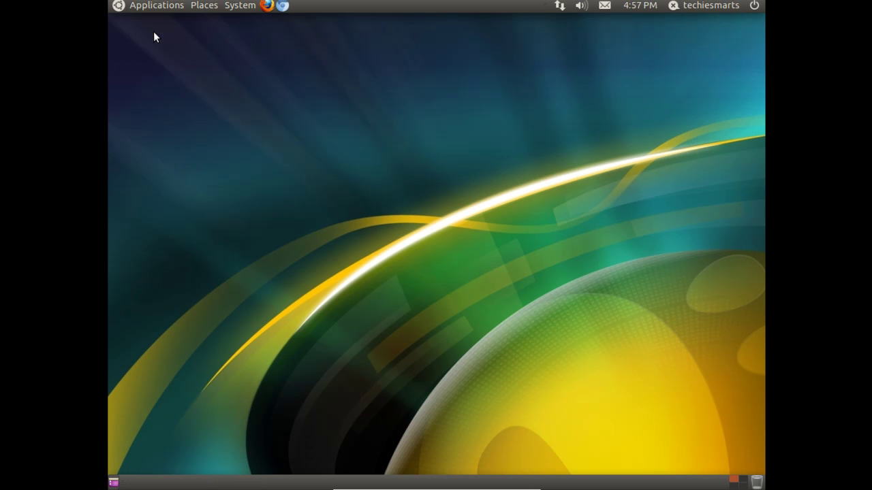
{"action": "left_click", "coordinate": [204, 6]}
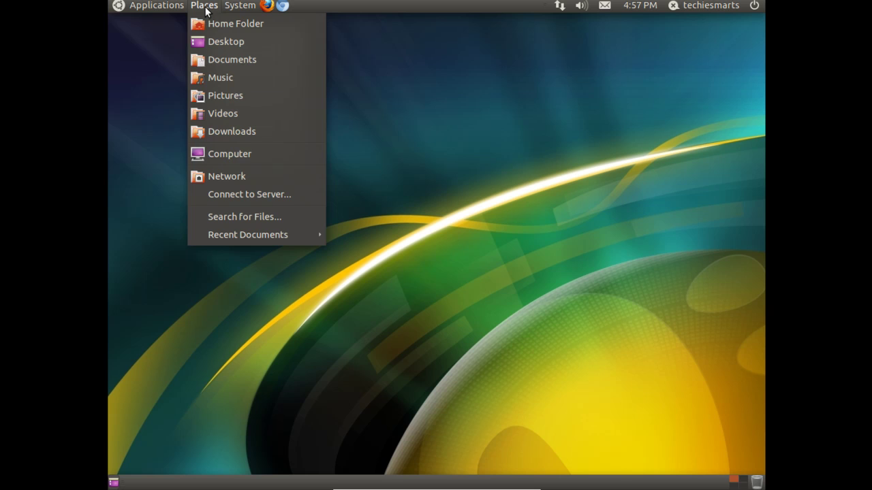
{"action": "left_click", "coordinate": [211, 59]}
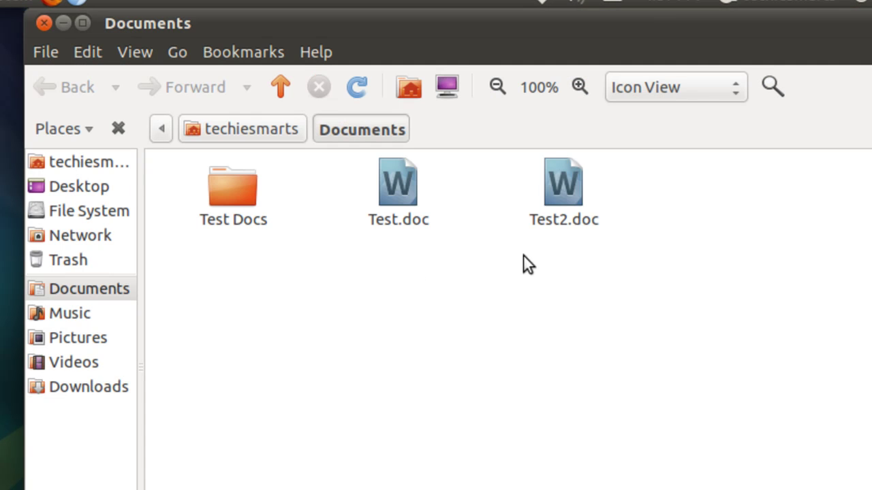
{"action": "left_click", "coordinate": [573, 224]}
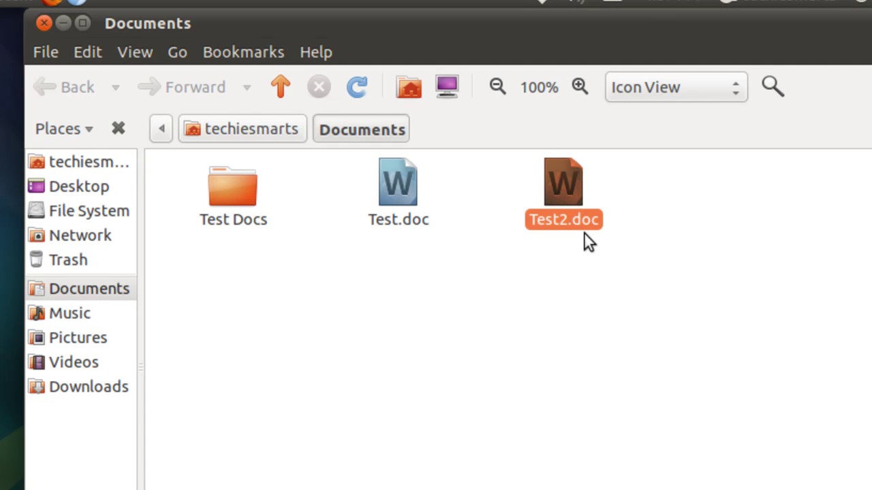
{"action": "double_click", "coordinate": [572, 224]}
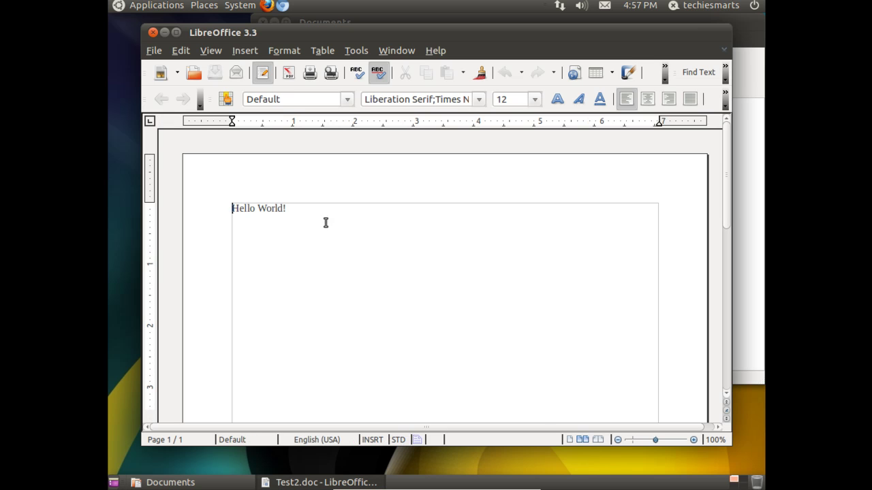
{"action": "left_click_drag", "start_coordinate": [301, 208], "coordinate": [205, 202]}
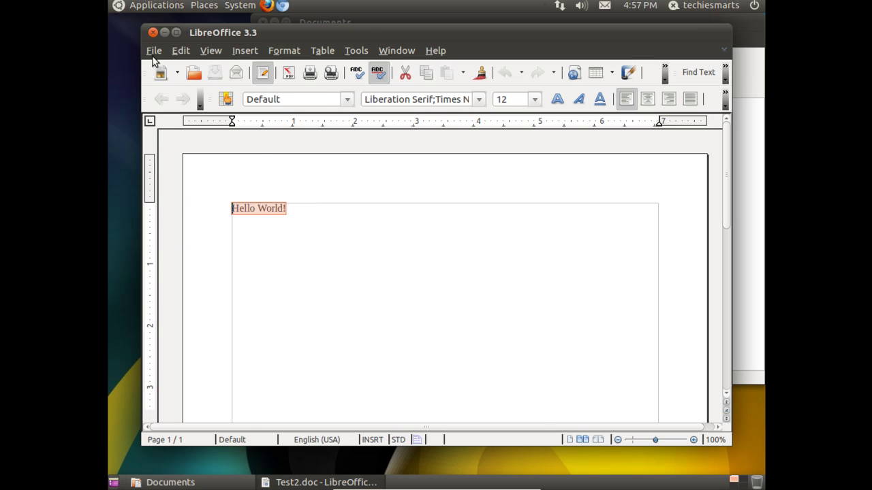
Step: Close the reopened Test2.doc in LibreOffice and the Documents folder window
{"action": "left_click", "coordinate": [153, 32]}
{"action": "left_click", "coordinate": [262, 22]}
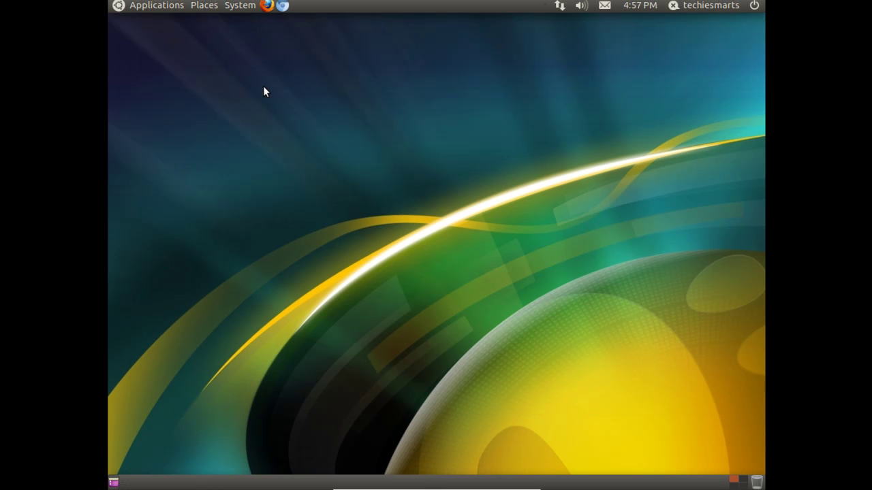